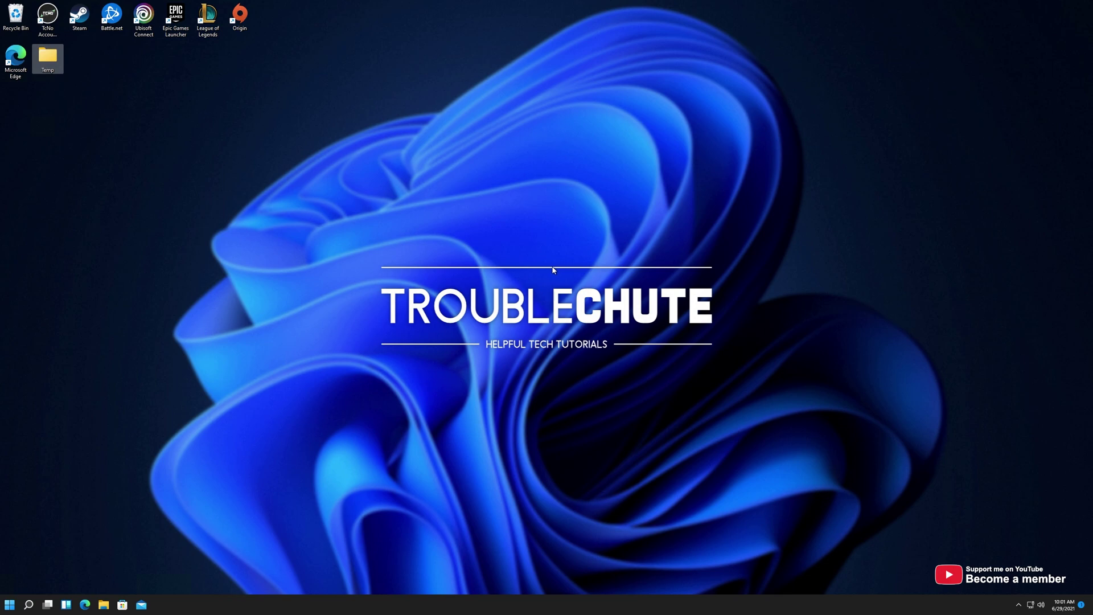
# Step: Open Start's All apps list and scroll through it, returning to the top
pyautogui.press('super')
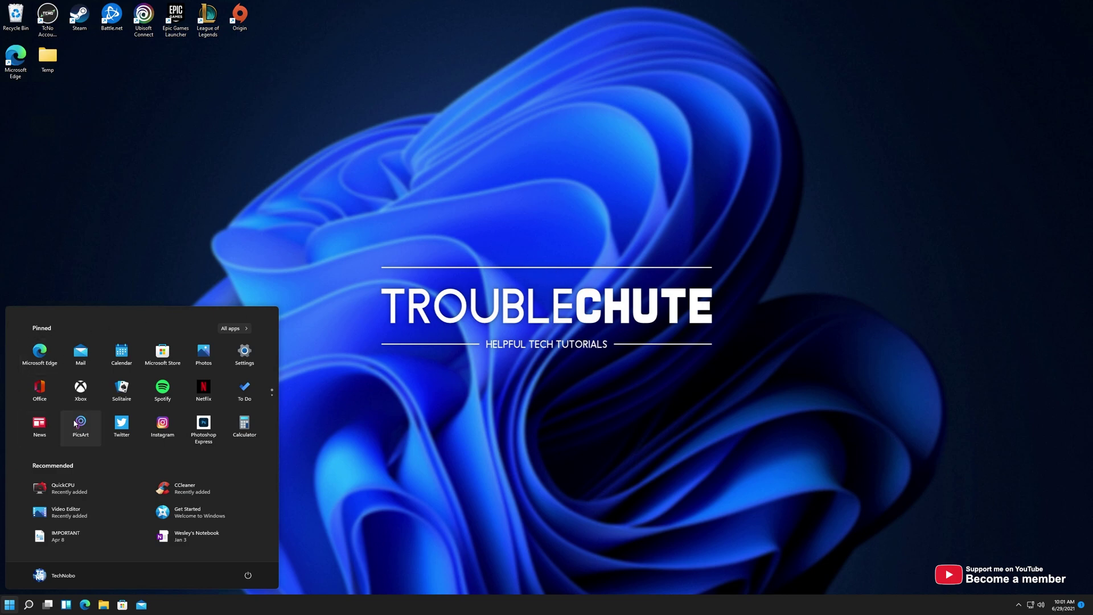
pyautogui.click(240, 330)
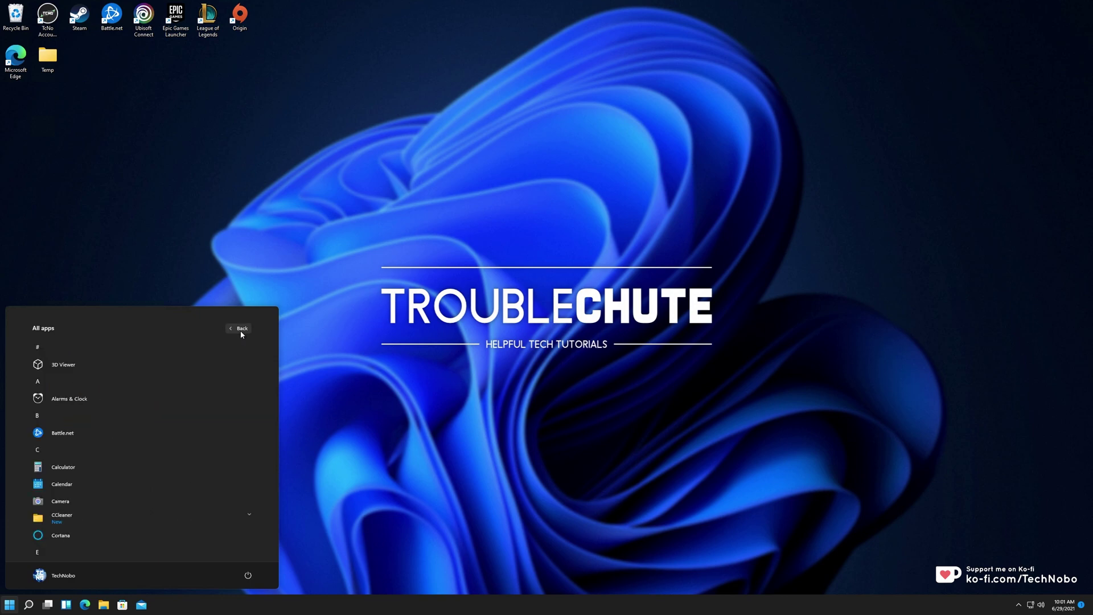
pyautogui.scroll(-10, 189, 352)
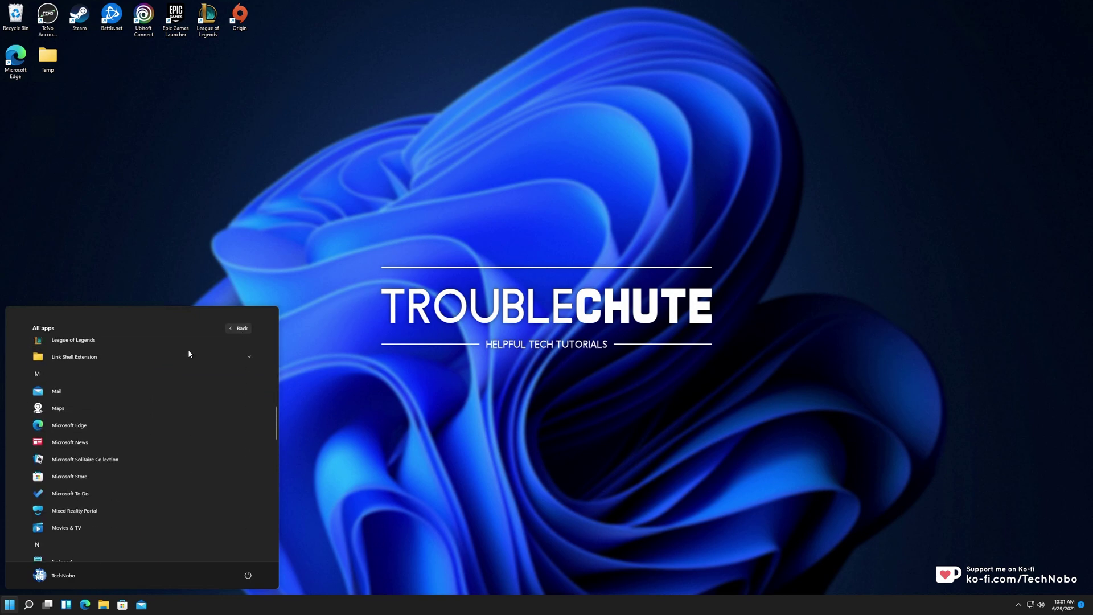
pyautogui.scroll(-6, 189, 354)
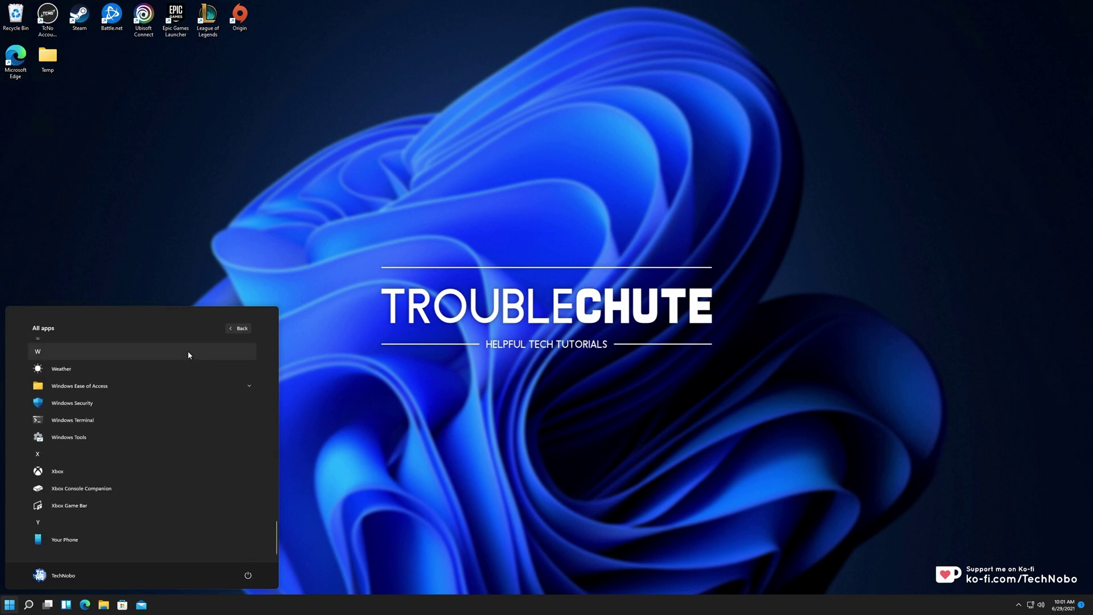
pyautogui.scroll(16, 189, 355)
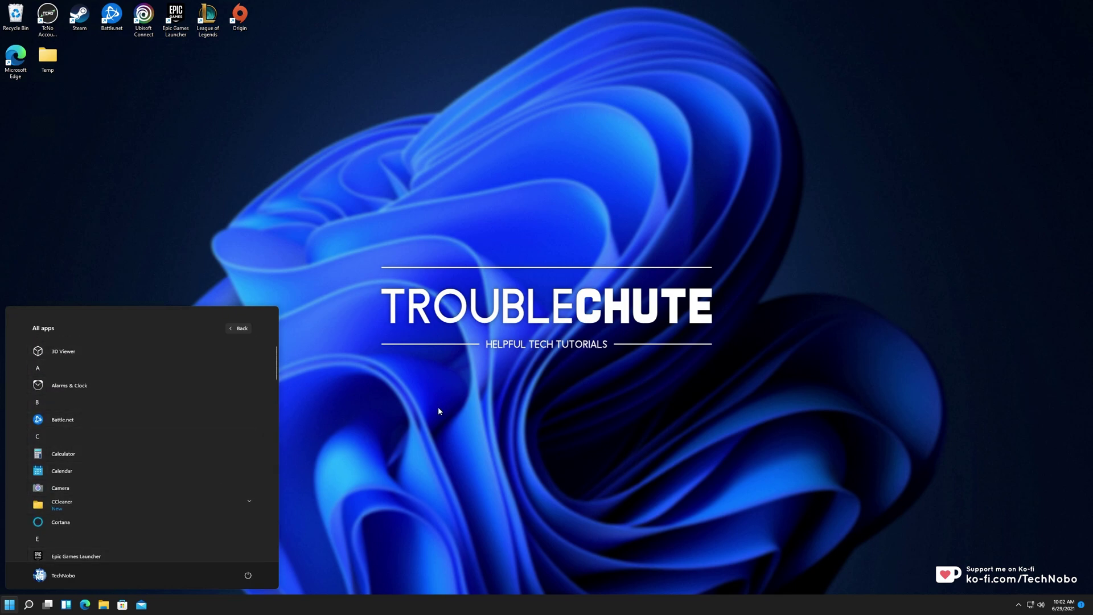
# Step: Close Start, reopen it from the Start button, and close it again
pyautogui.press('Escape')
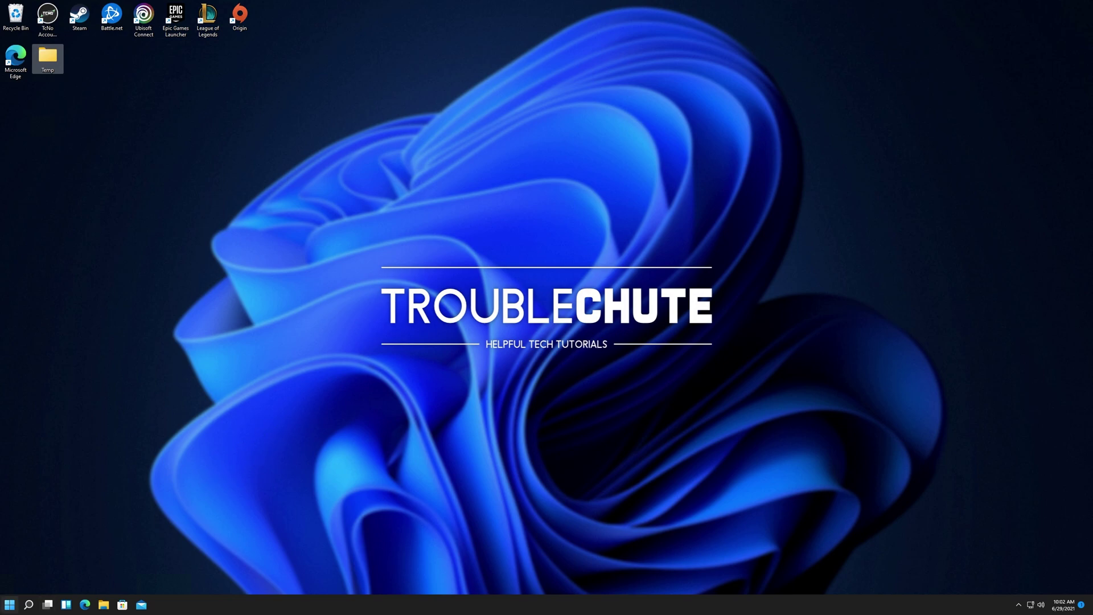
pyautogui.click(9, 605)
pyautogui.press('Escape')
# Step: Launch regedit from the Run dialog
pyautogui.press('super+r')
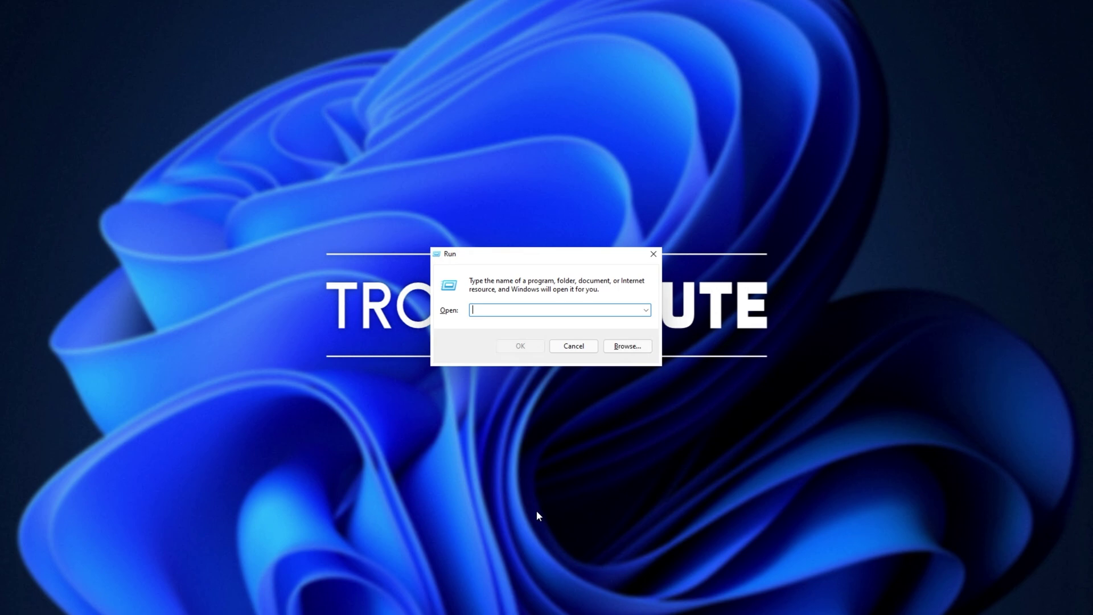
pyautogui.write('regedit')
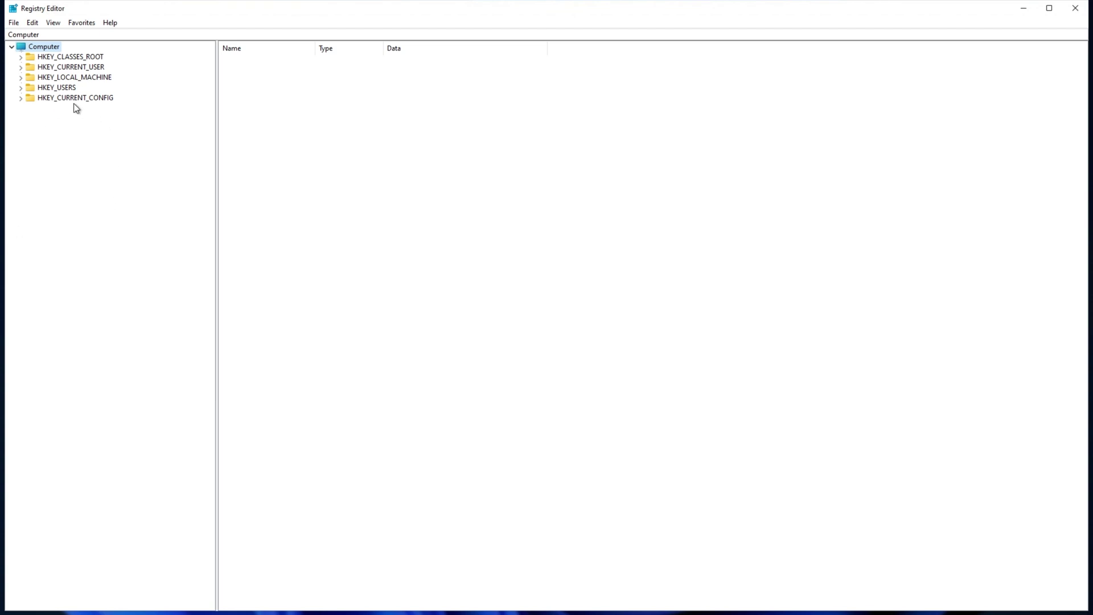
# Step: Expand HKEY_CURRENT_USER, Software and Microsoft in the registry tree
pyautogui.click(62, 67)
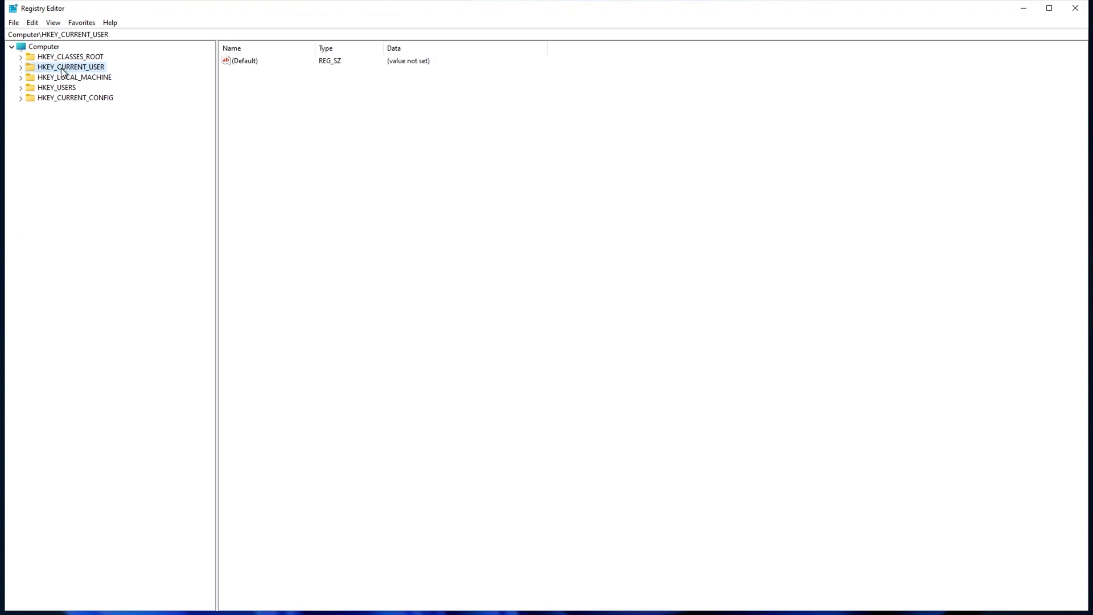
pyautogui.click(21, 67)
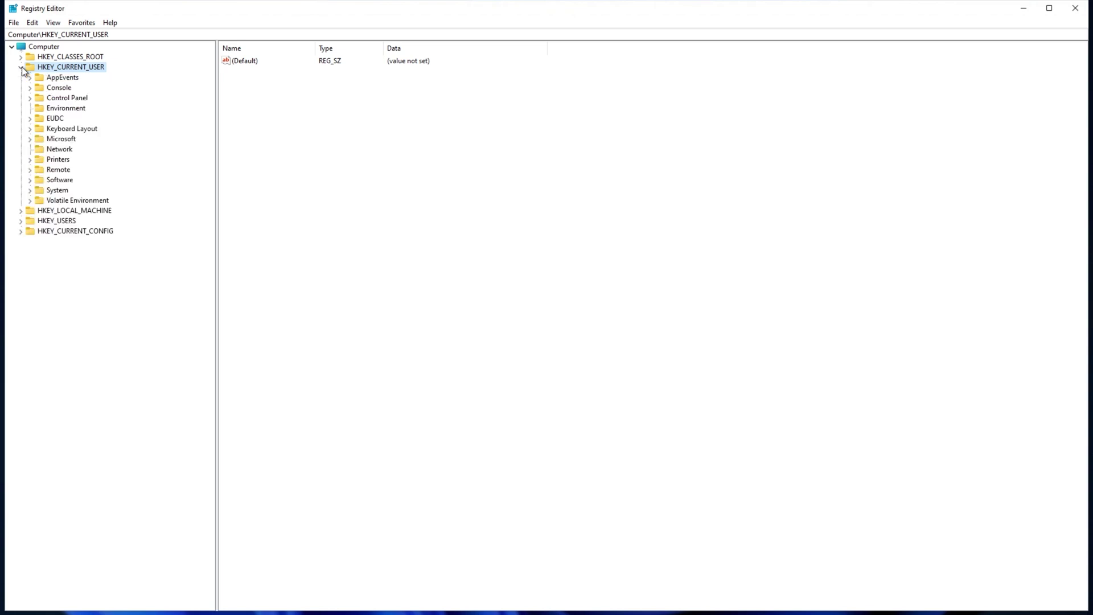
pyautogui.click(30, 181)
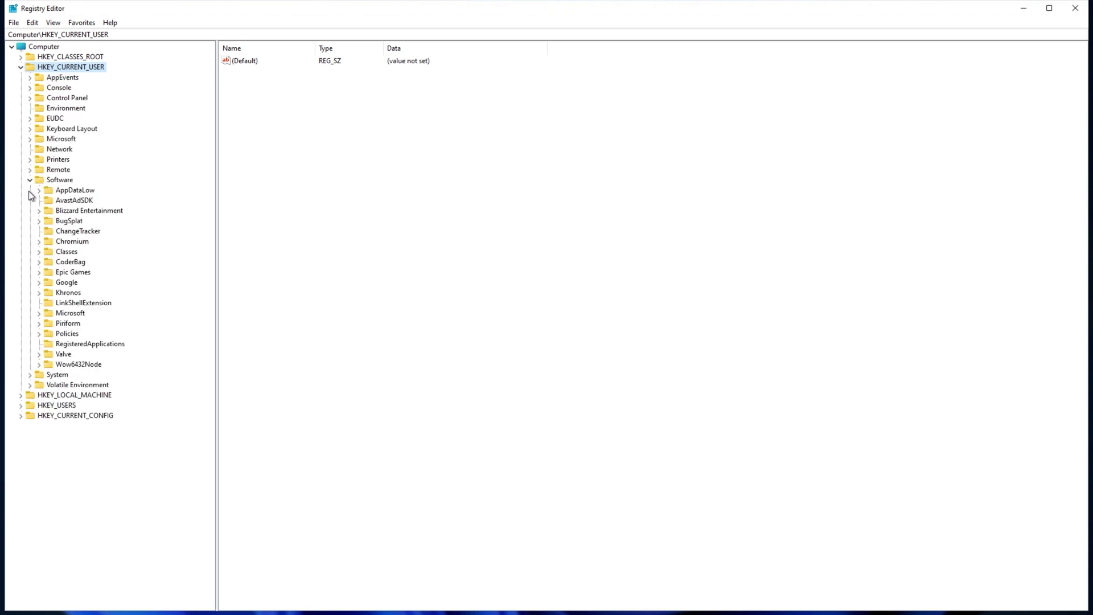
pyautogui.click(41, 315)
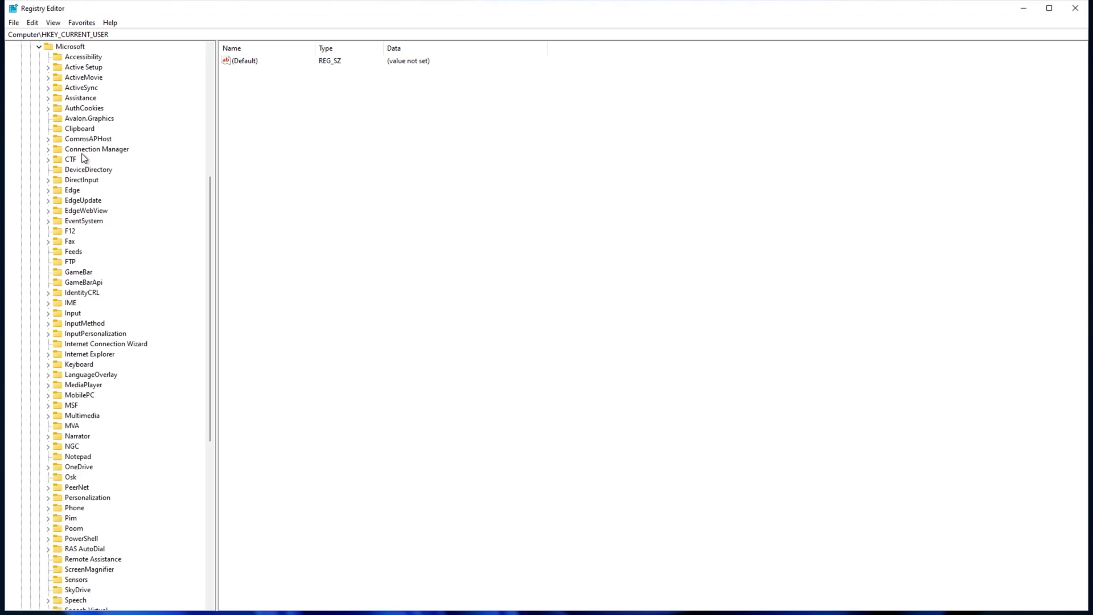
pyautogui.click(55, 47)
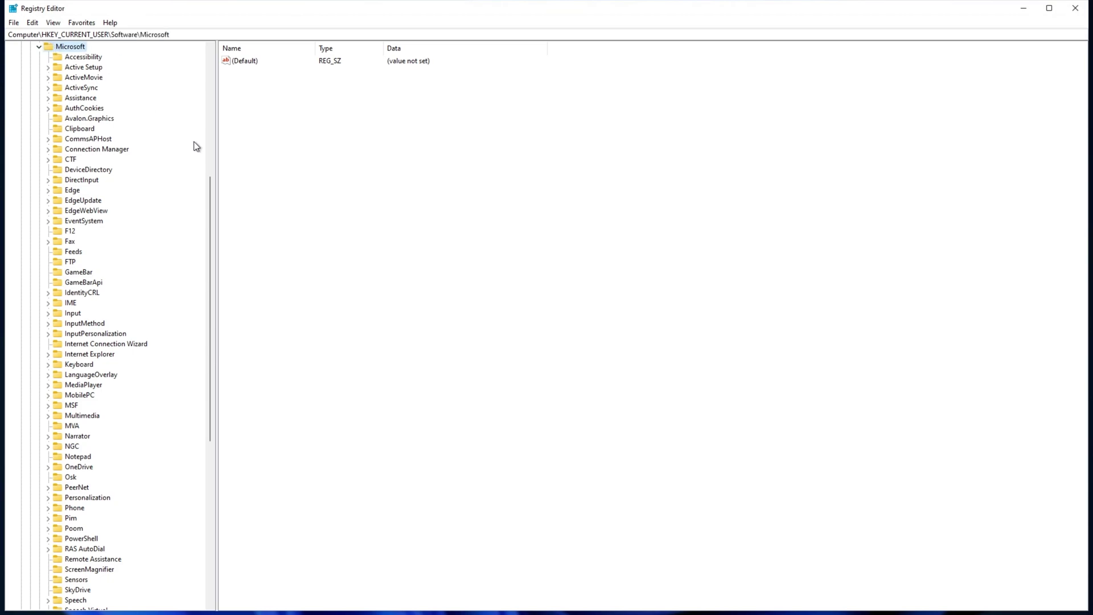
# Step: Drill down through Windows, CurrentVersion and Explorer to select the Advanced key
pyautogui.scroll(-1, 207, 228)
pyautogui.moveTo(207, 232)
pyautogui.mouseDown()
pyautogui.moveTo(198, 429)
pyautogui.moveTo(200, 236)
pyautogui.mouseUp()
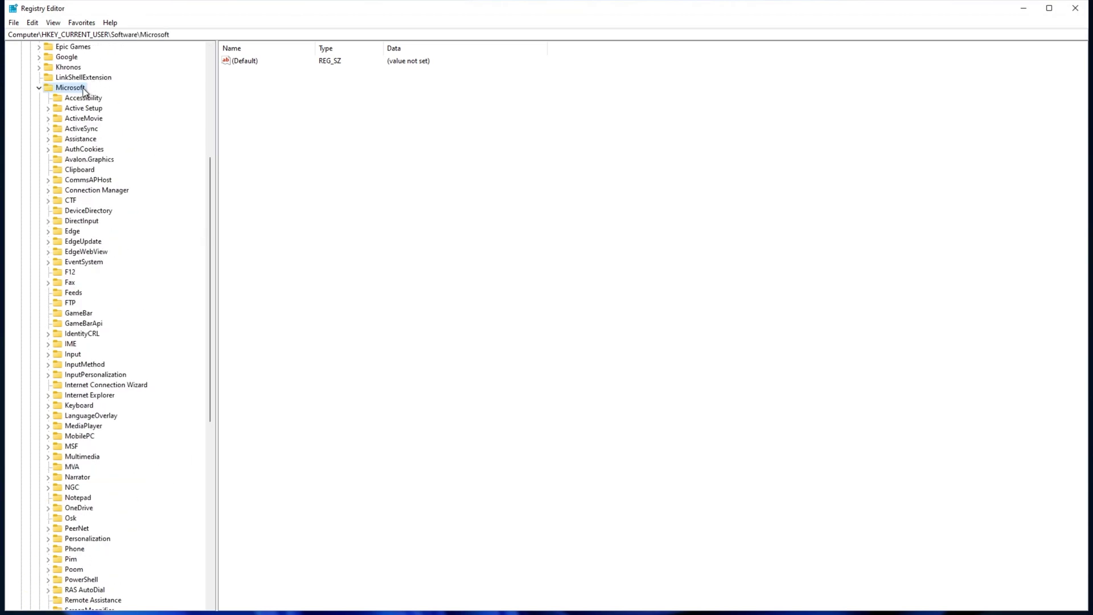
pyautogui.scroll(-10, 85, 342)
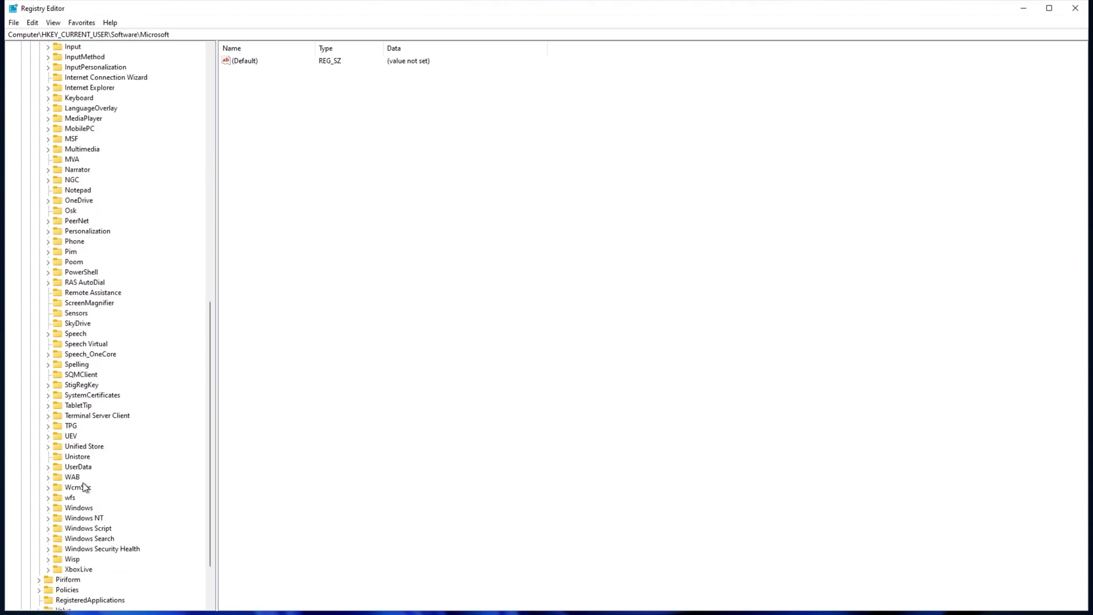
pyautogui.click(48, 508)
pyautogui.scroll(-3, 50, 509)
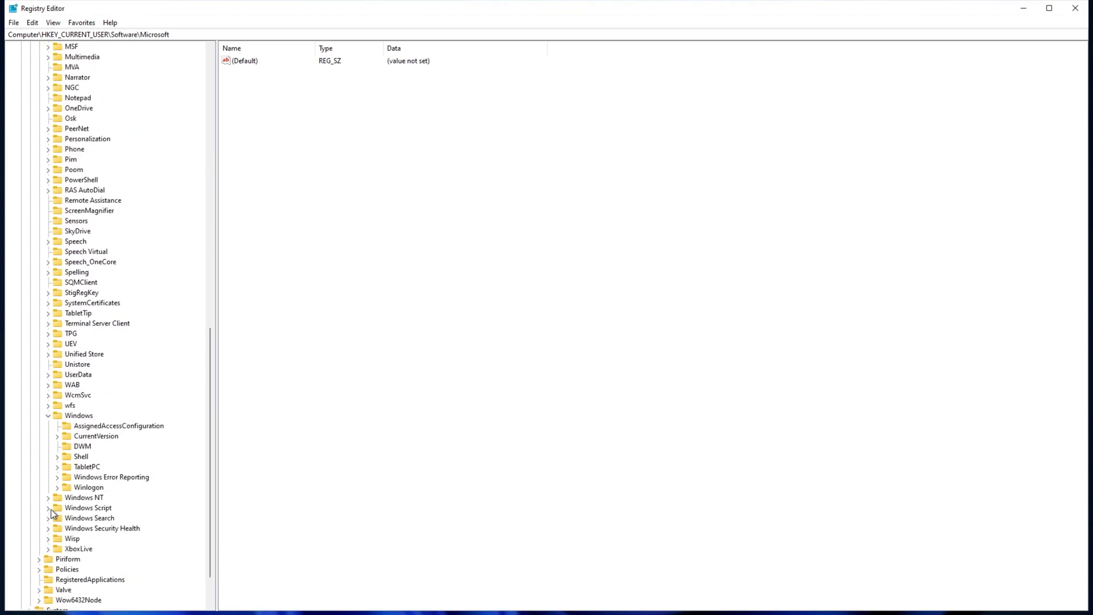
pyautogui.click(58, 437)
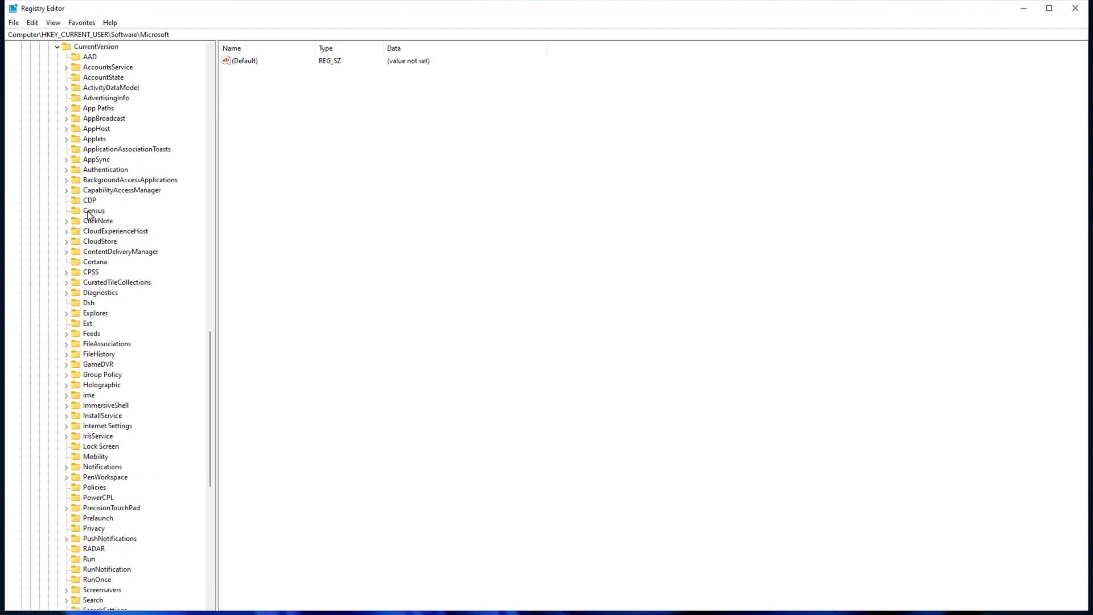
pyautogui.click(66, 313)
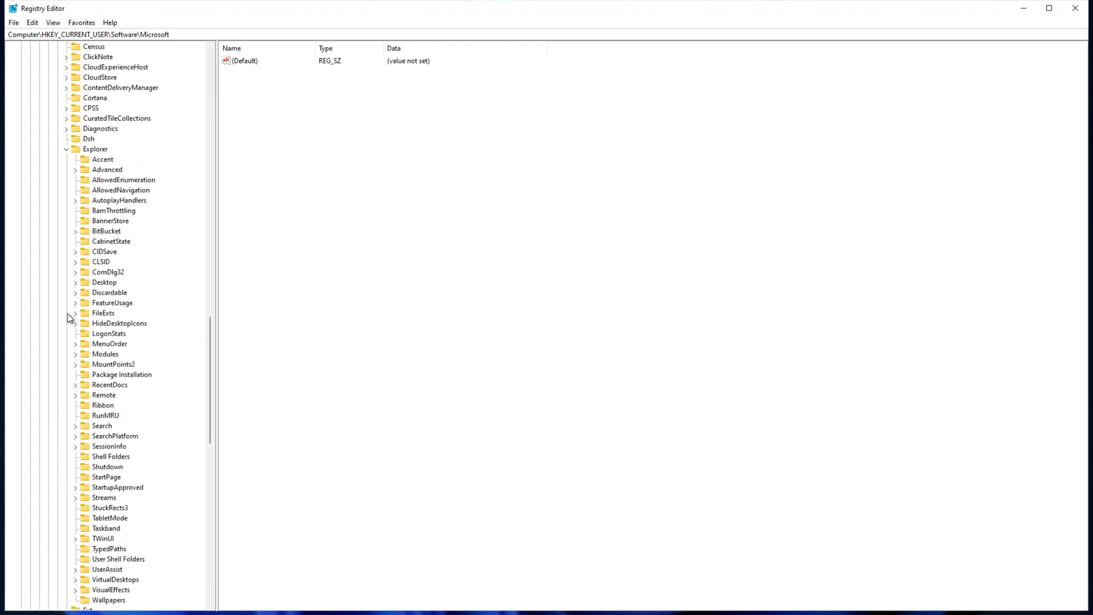
pyautogui.click(91, 150)
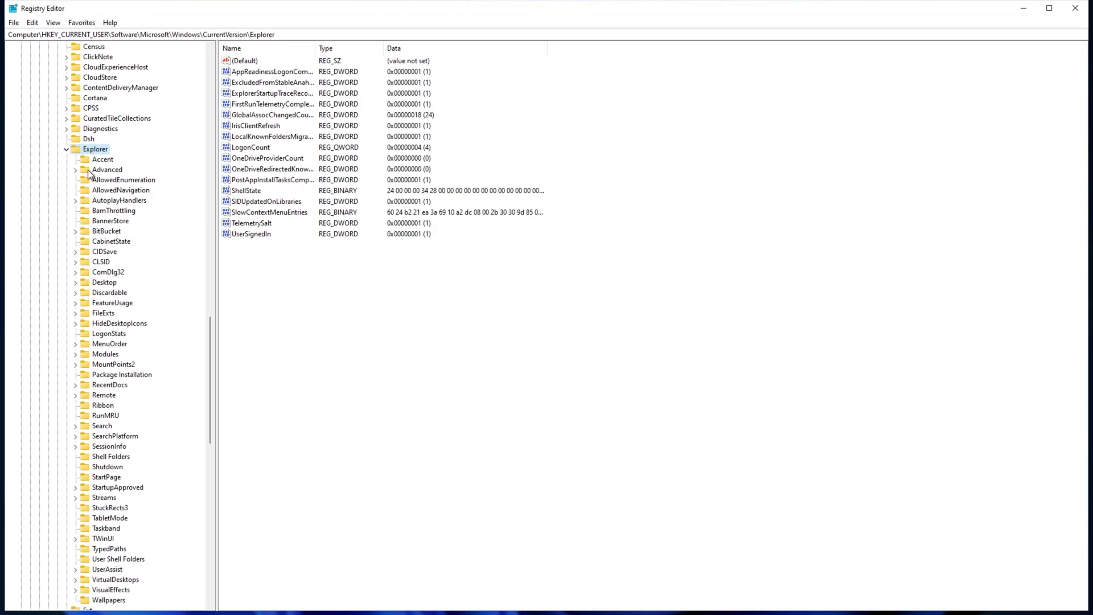
pyautogui.click(90, 171)
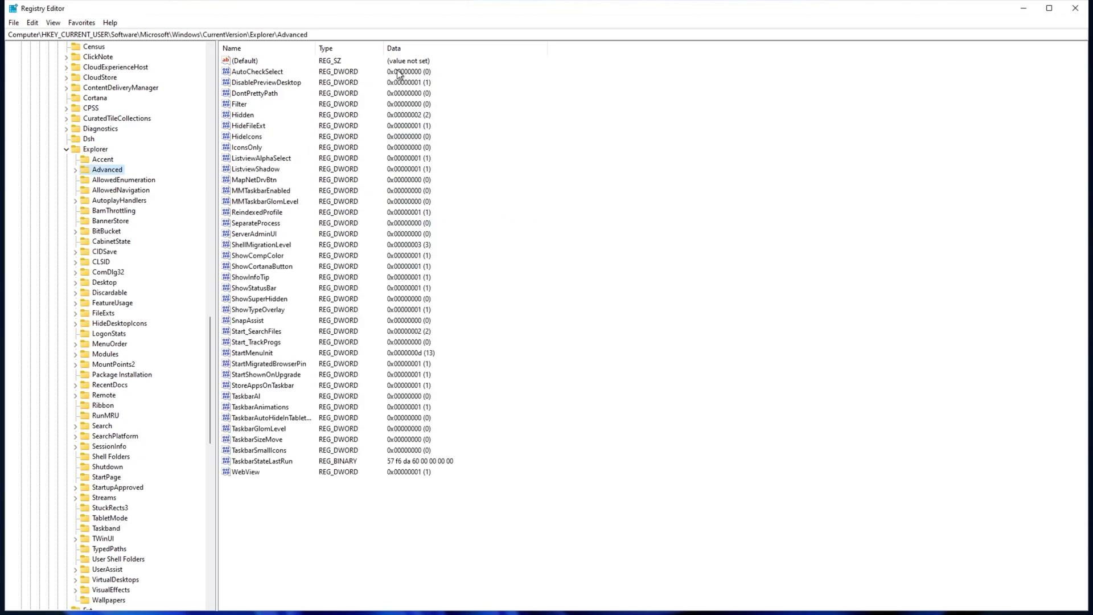
# Step: Create a new DWORD (32-bit) value named Start_ShowClassicMode in the Advanced key
pyautogui.moveTo(507, 83); pyautogui.dragTo(251, 529)
pyautogui.click(251, 528)
pyautogui.rightClick(522, 367)
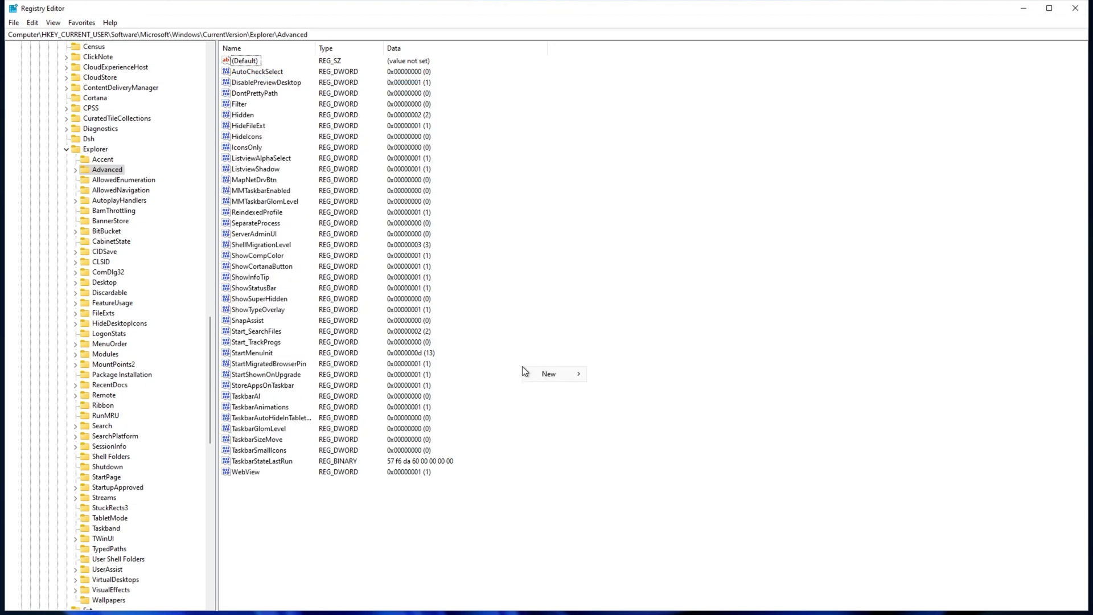
pyautogui.moveTo(551, 376)
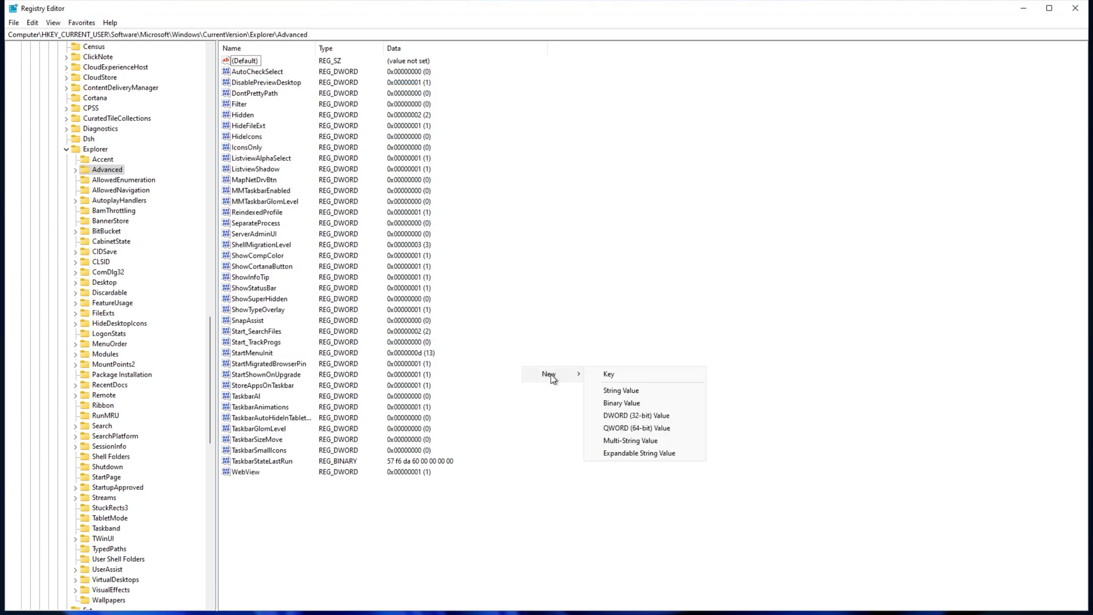
pyautogui.click(644, 413)
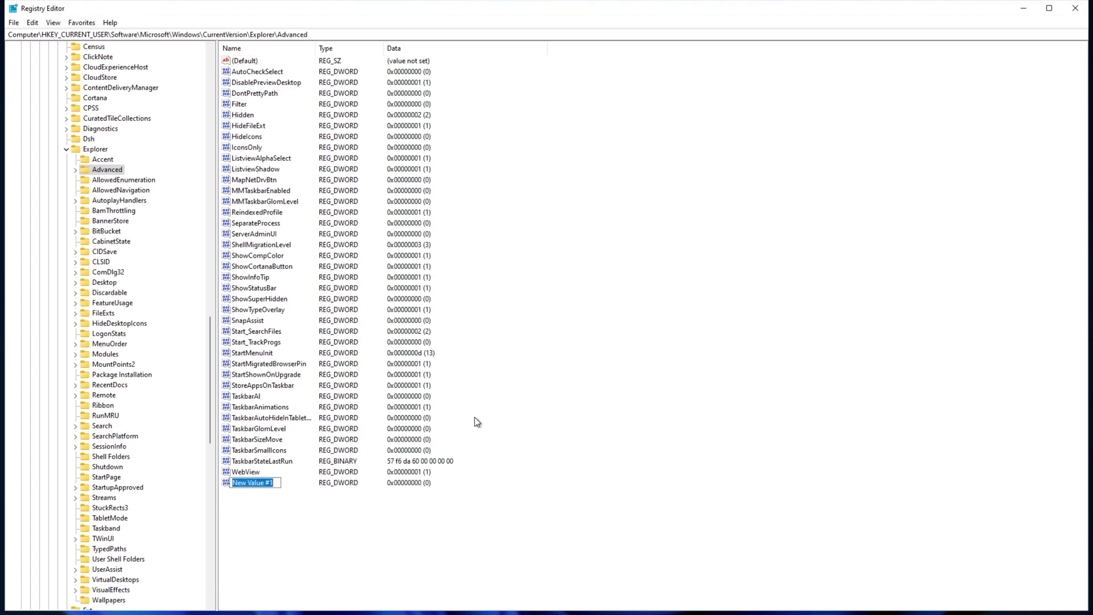
pyautogui.write('Start_ShowClassicMode')
pyautogui.press('Return')
# Step: Set Start_ShowClassicMode's value data to 1 in hexadecimal
pyautogui.doubleClick(277, 487)
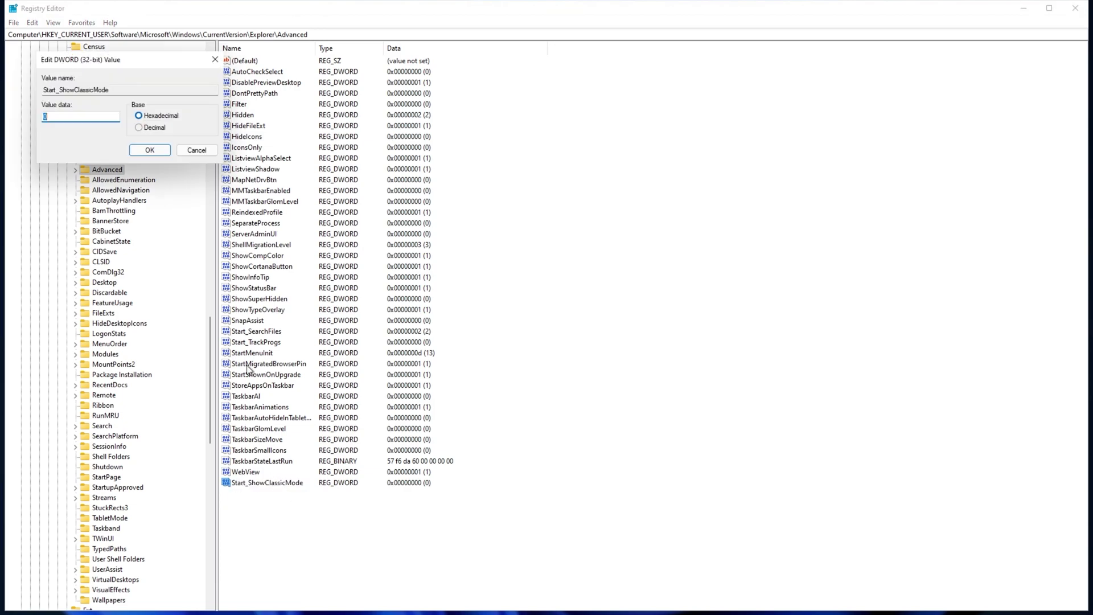
pyautogui.moveTo(131, 66); pyautogui.dragTo(592, 250)
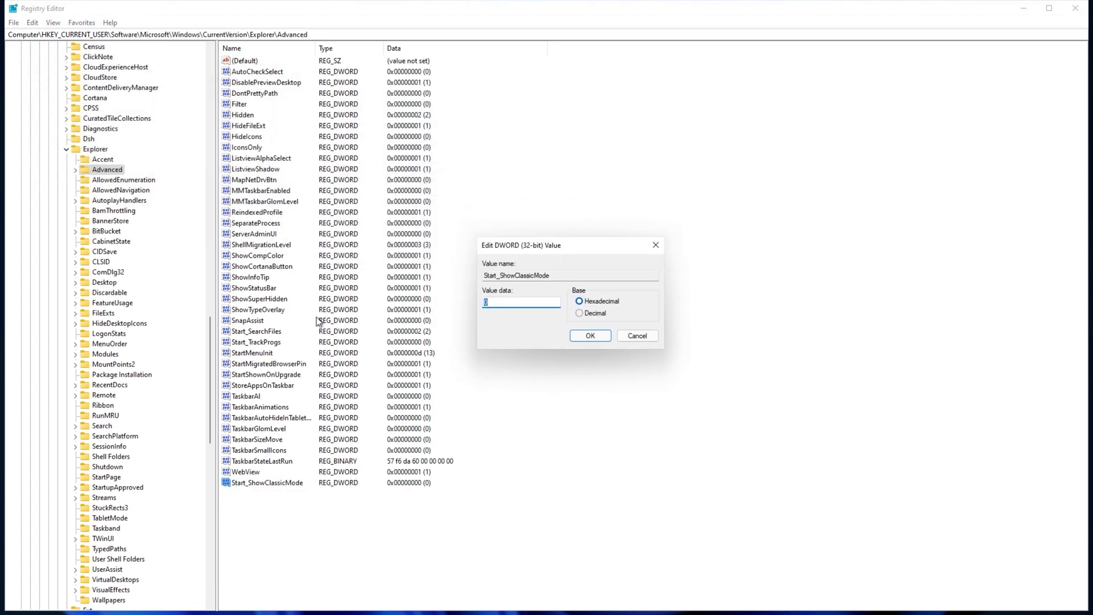
pyautogui.click(590, 301)
pyautogui.click(490, 302)
pyautogui.write('1')
pyautogui.click(579, 338)
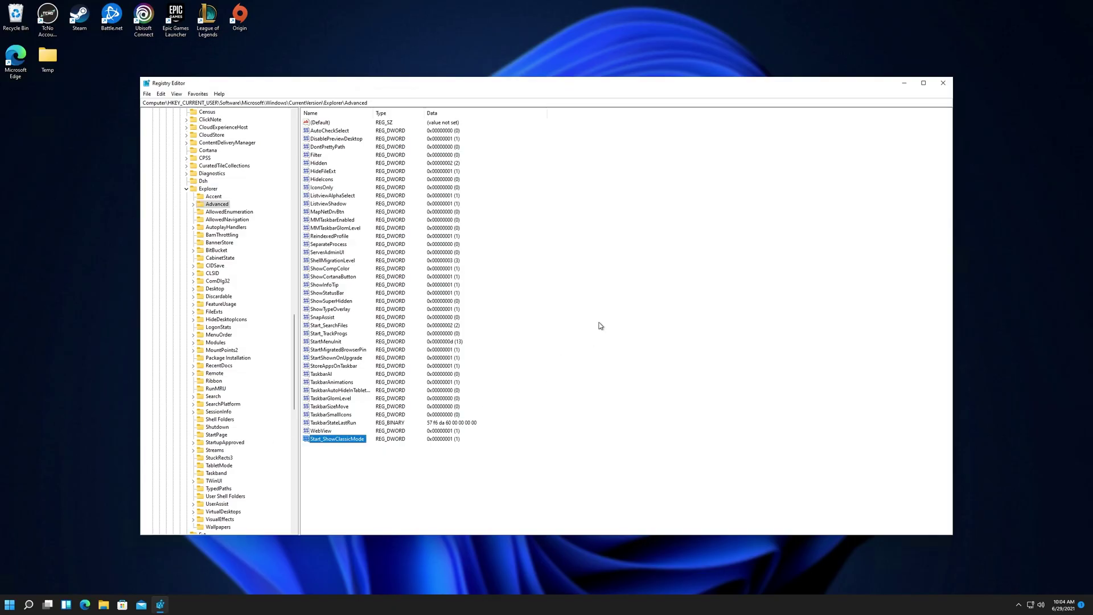
# Step: Close Registry Editor and sign out from the Start menu's account options
pyautogui.click(1092, 51)
pyautogui.click(943, 83)
pyautogui.click(9, 605)
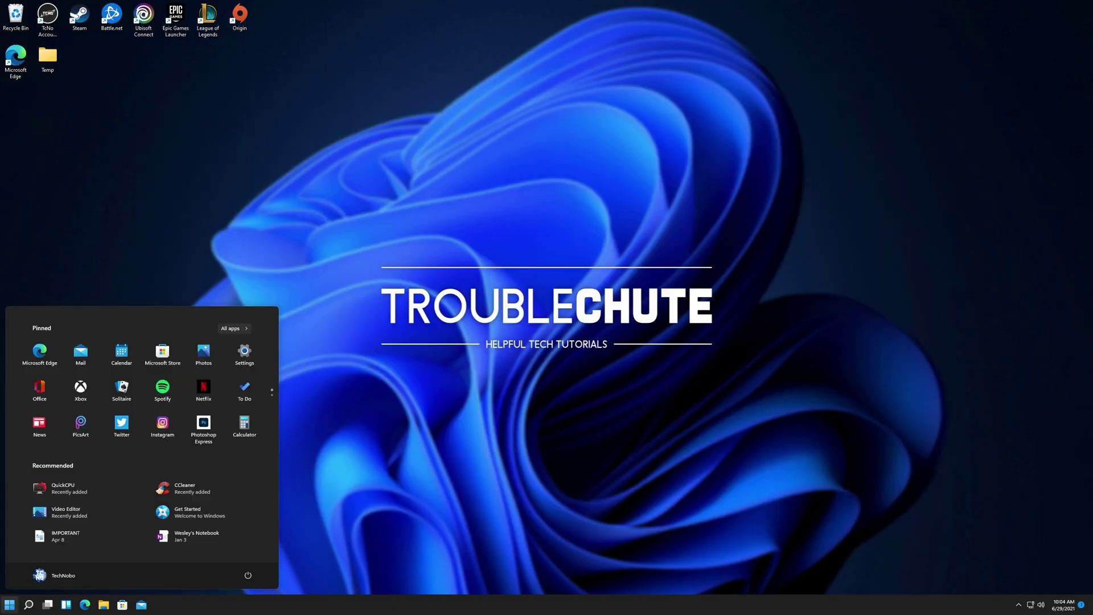
pyautogui.click(57, 575)
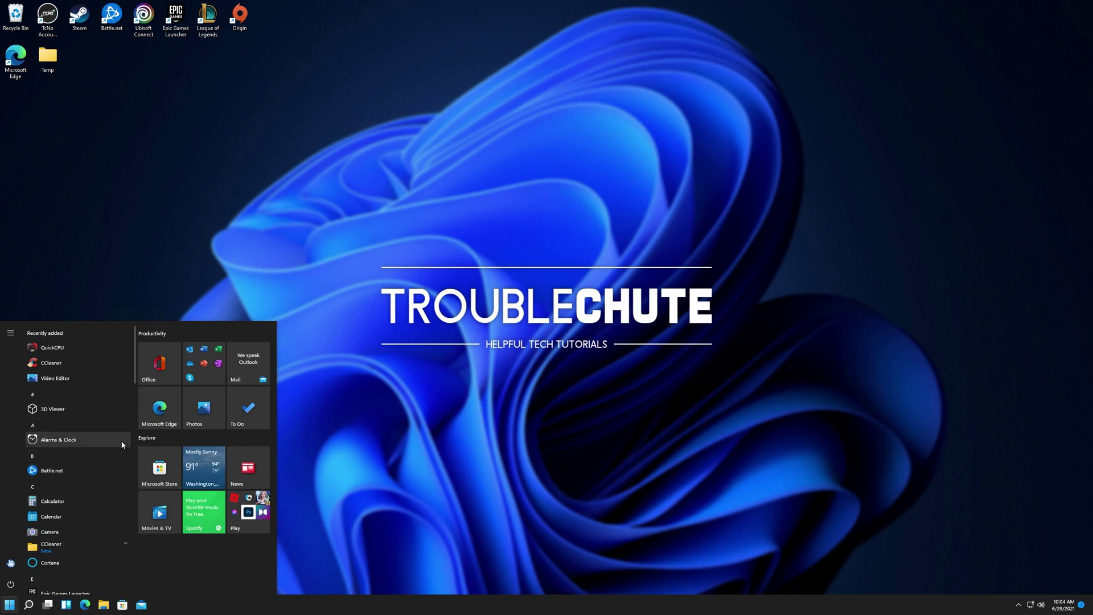
# Step: Reopen the classic-style Start menu and go to Accounts > Your info via the account menu
pyautogui.scroll(-10, 121, 445)
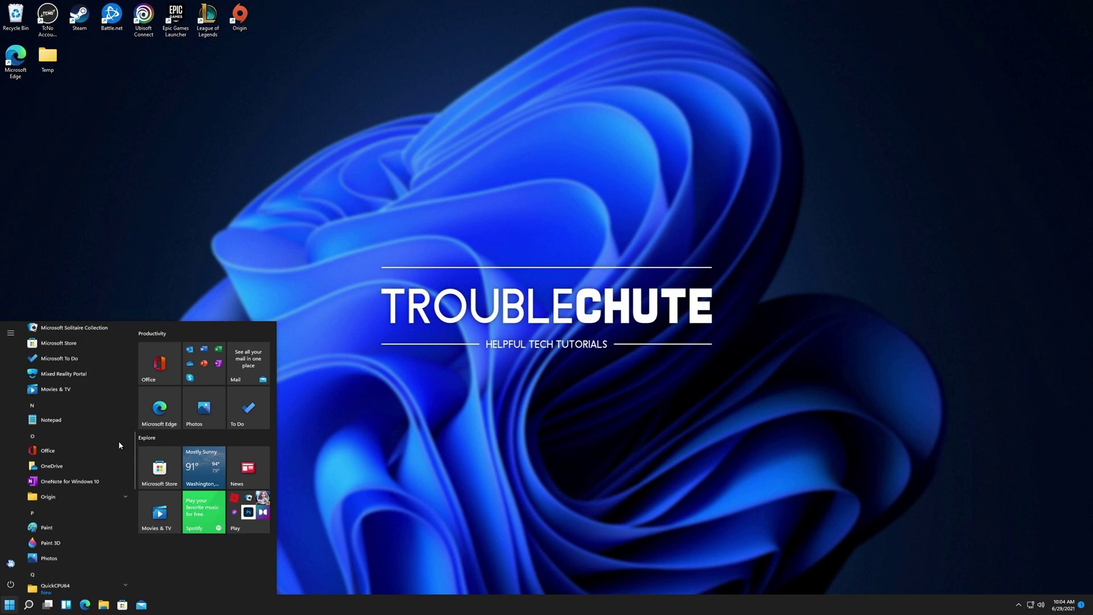
pyautogui.scroll(10, 118, 441)
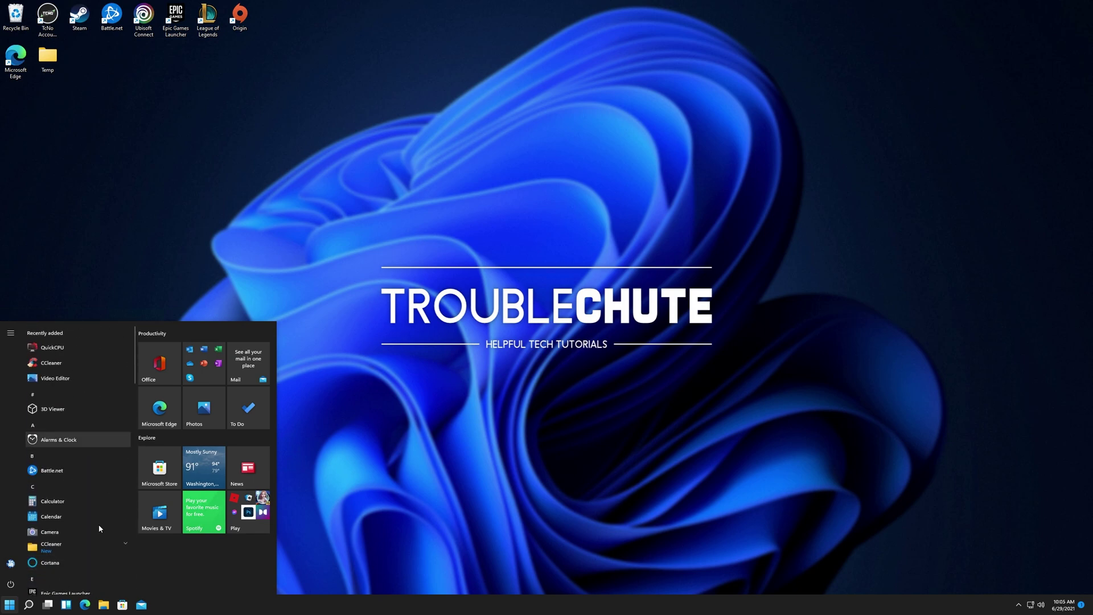
pyautogui.click(9, 605)
pyautogui.click(9, 604)
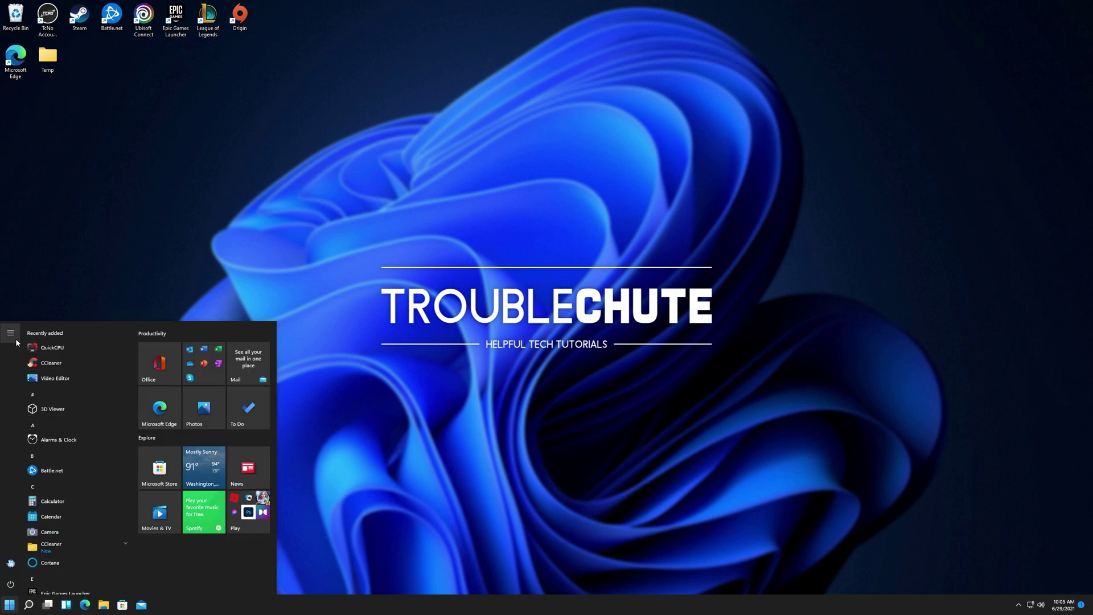
pyautogui.click(16, 339)
pyautogui.click(29, 564)
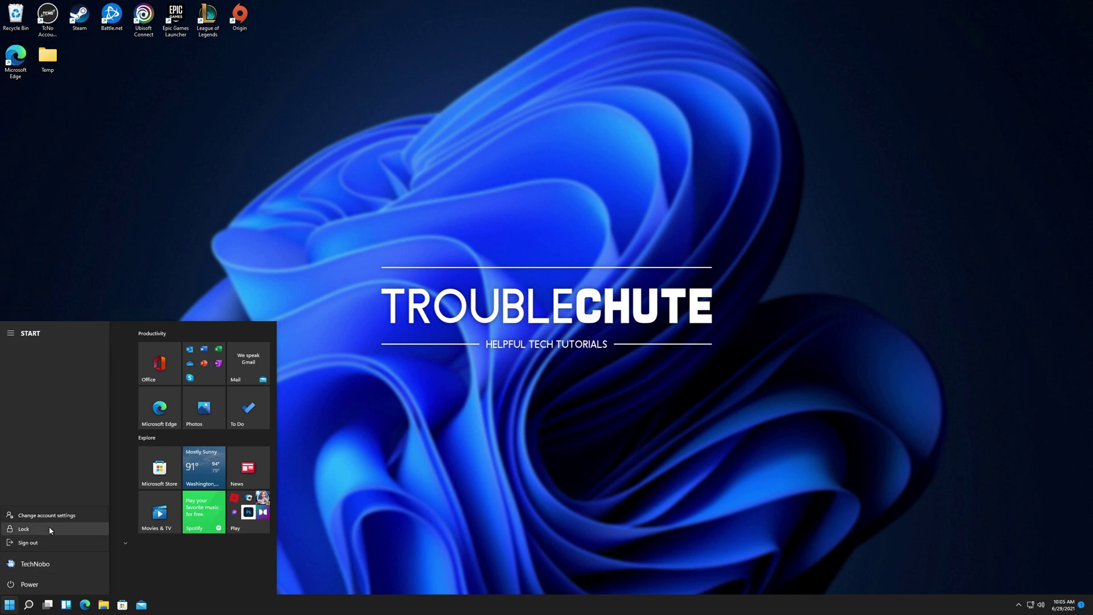
pyautogui.click(54, 516)
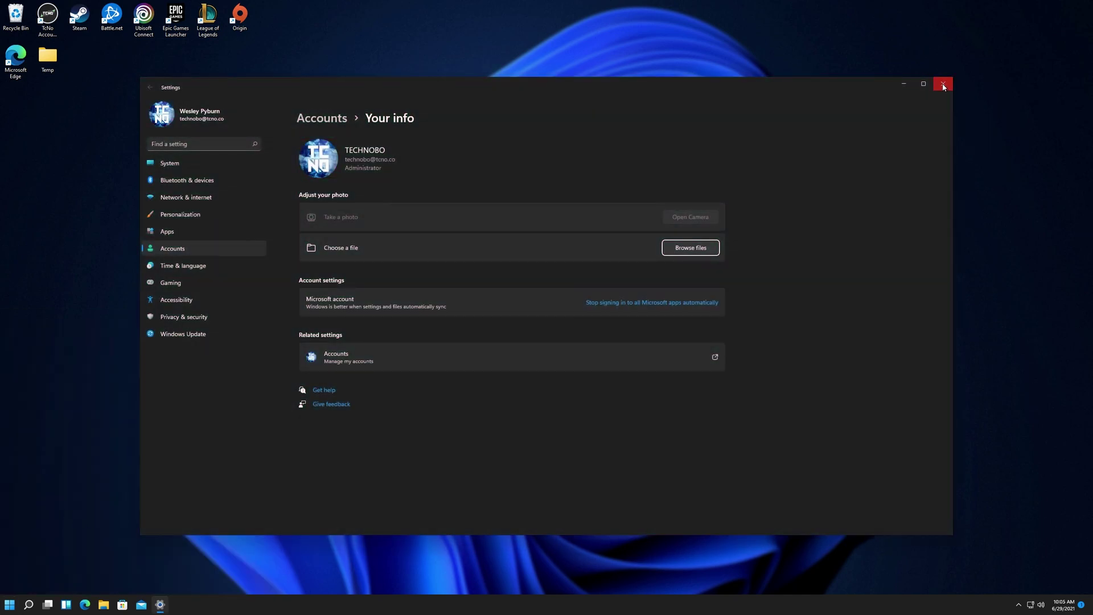
# Step: Close Settings and scroll through the classic Start menu
pyautogui.click(943, 85)
pyautogui.click(9, 604)
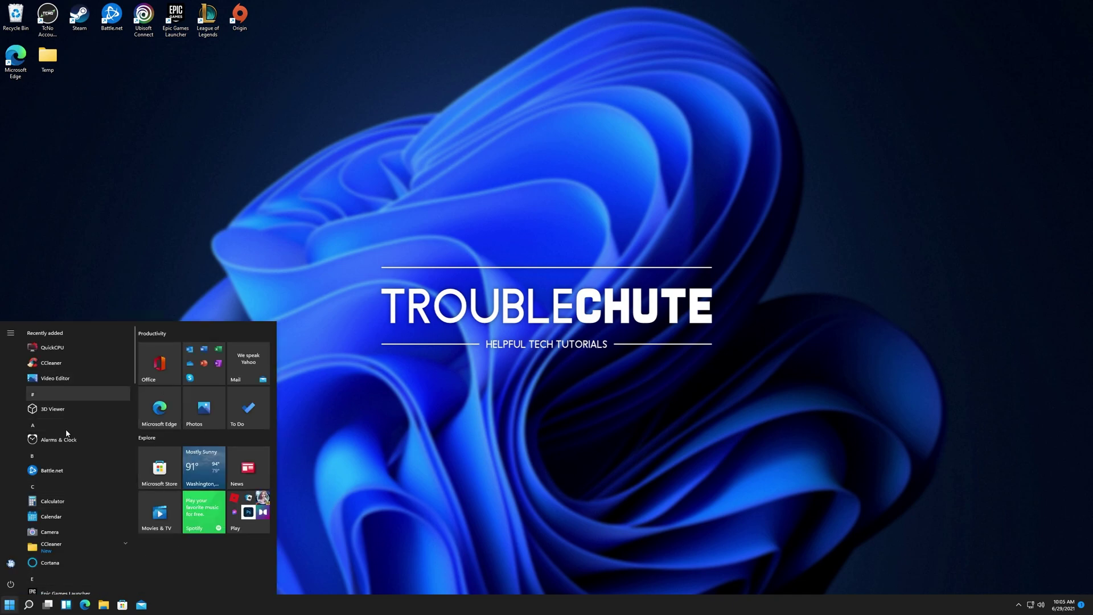
pyautogui.scroll(-10, 86, 450)
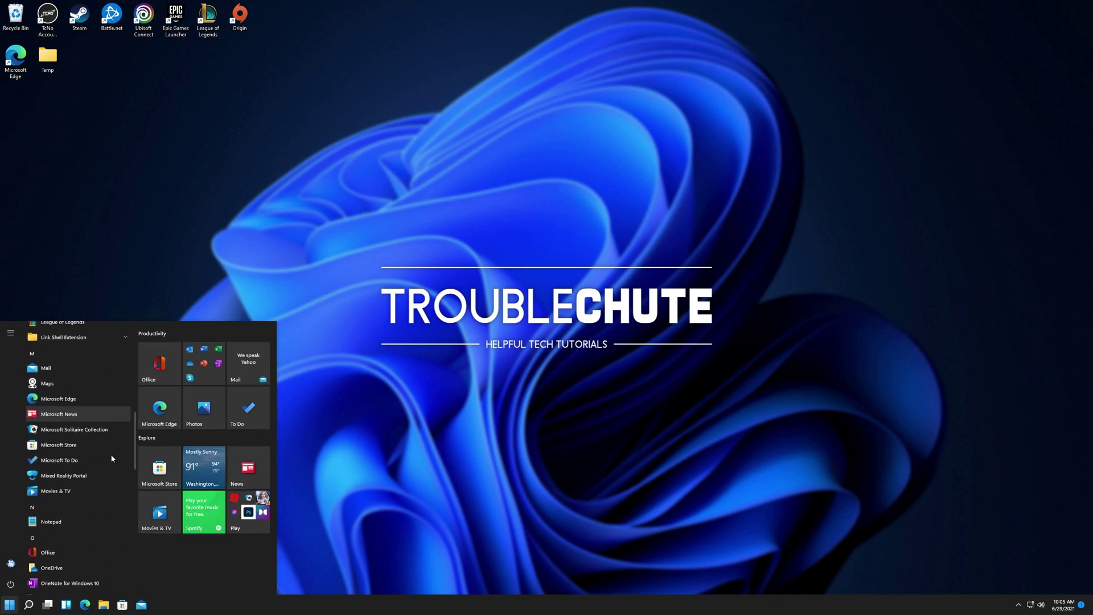
pyautogui.scroll(10, 112, 458)
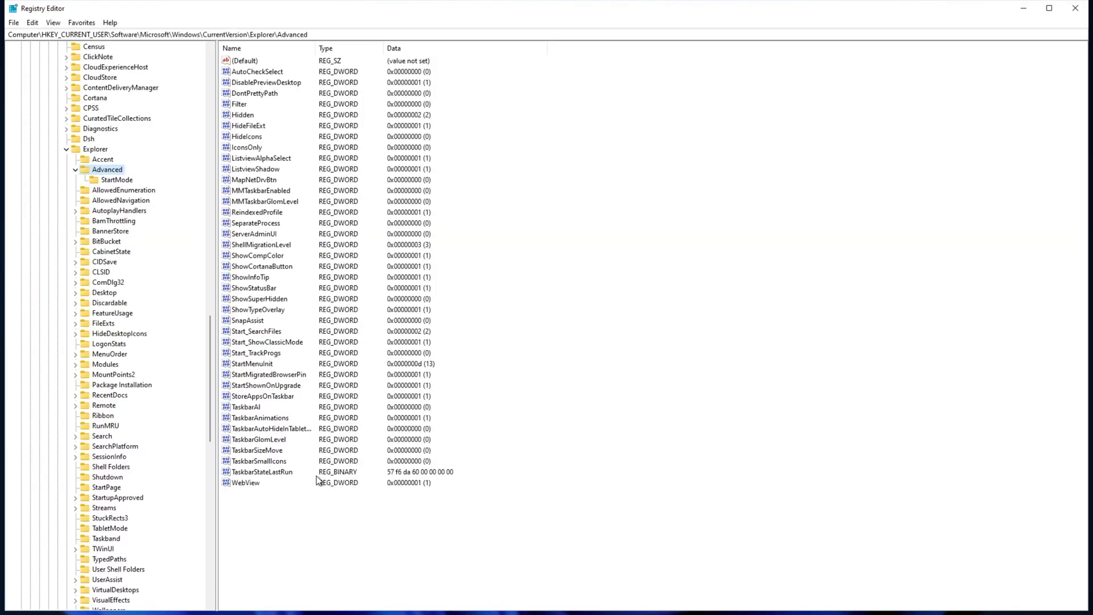
# Step: Edit Start_ShowClassicMode under Explorer\Advanced and change its value data from 1 to 0
pyautogui.hotkey('alt', 'd')
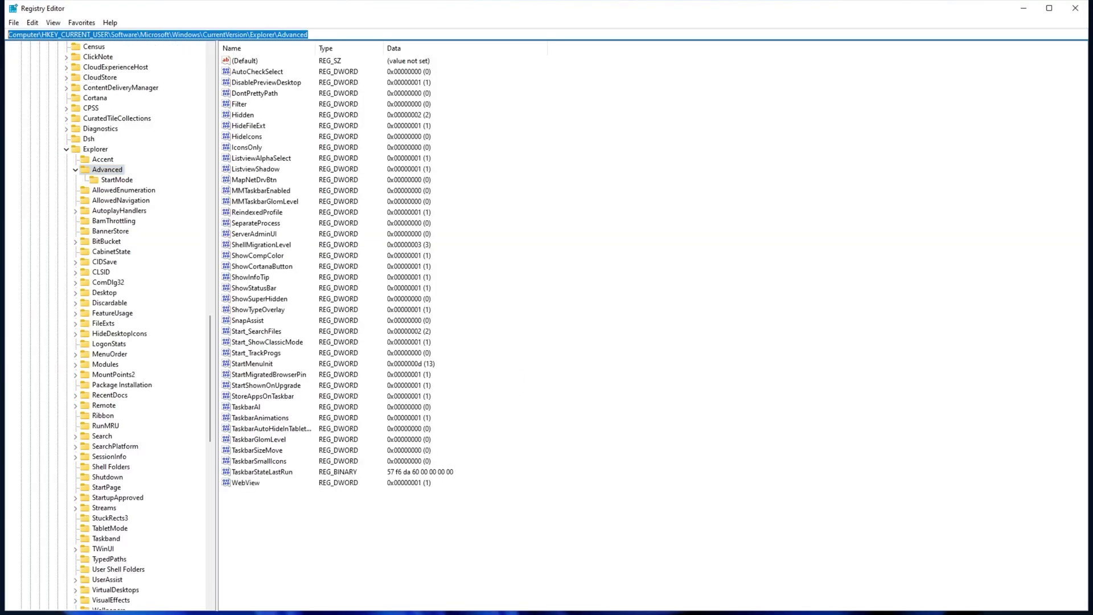
pyautogui.click(58, 34)
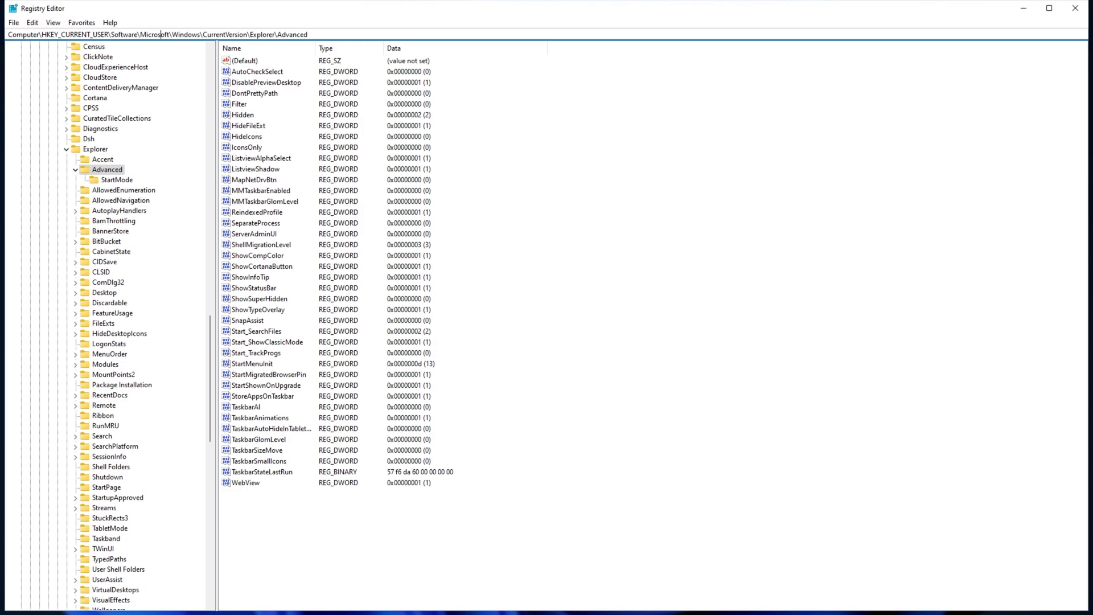
pyautogui.click(293, 39)
pyautogui.click(268, 342)
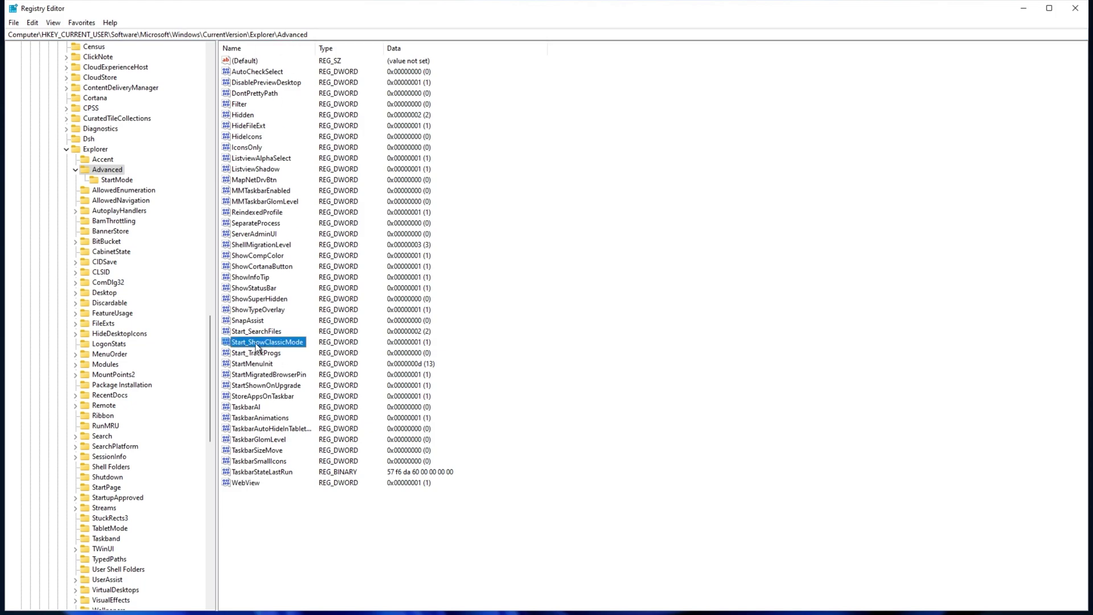
pyautogui.doubleClick(264, 343)
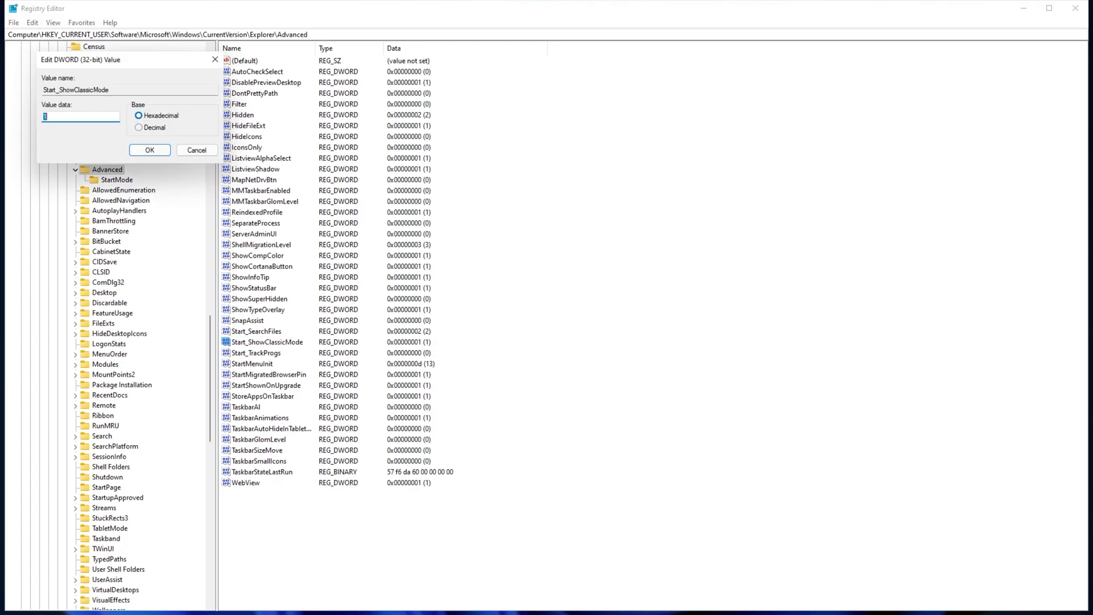
pyautogui.write('0')
pyautogui.press('Return')
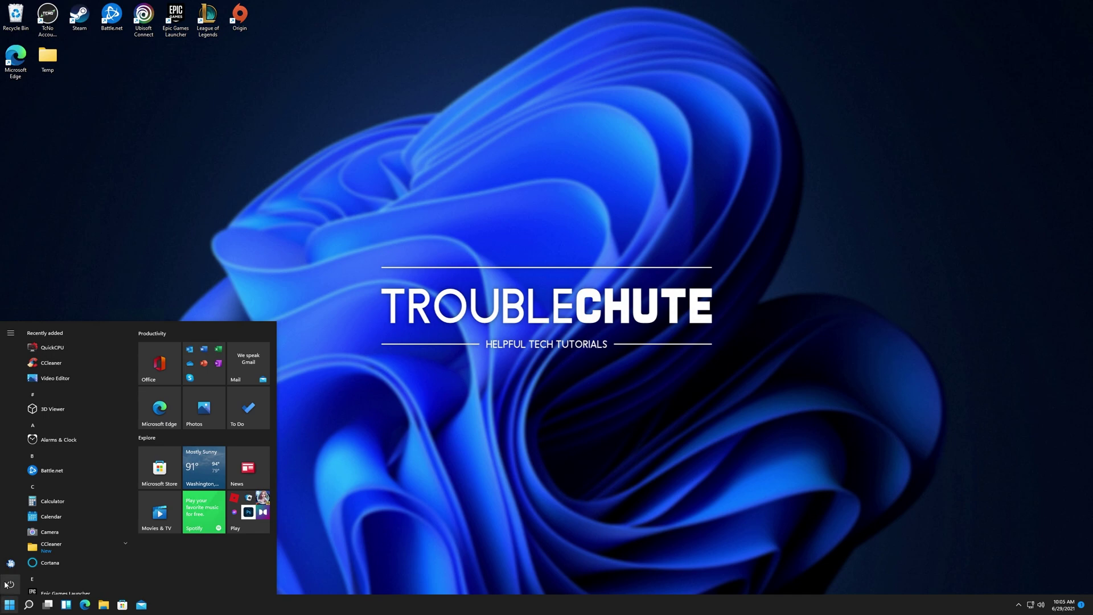
# Step: Sign out, then check the restored Pinned and All apps views before closing Start
pyautogui.click(13, 568)
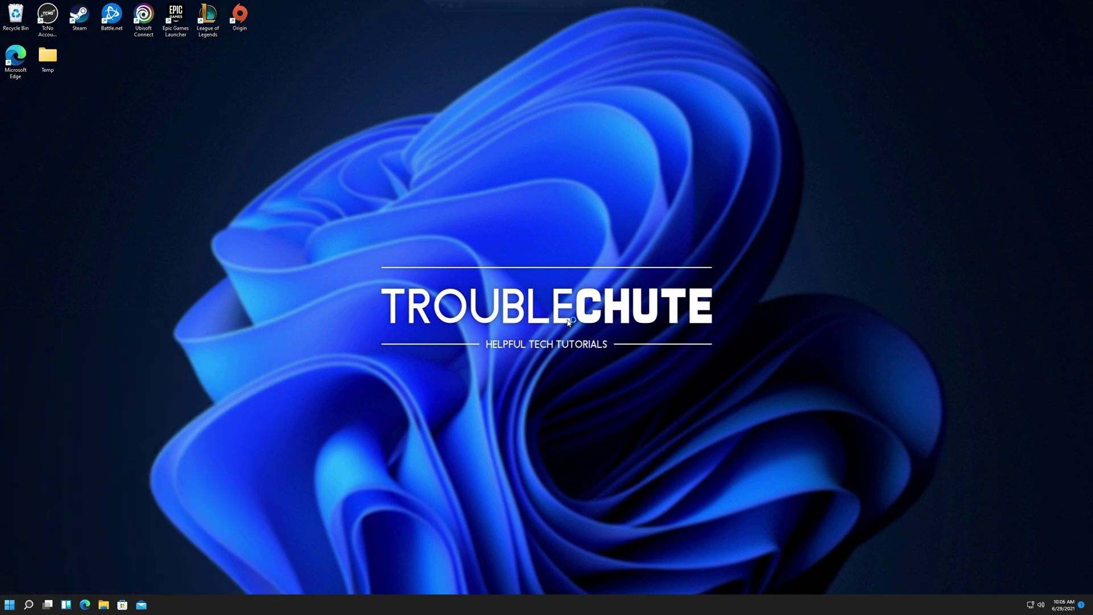
pyautogui.press('super')
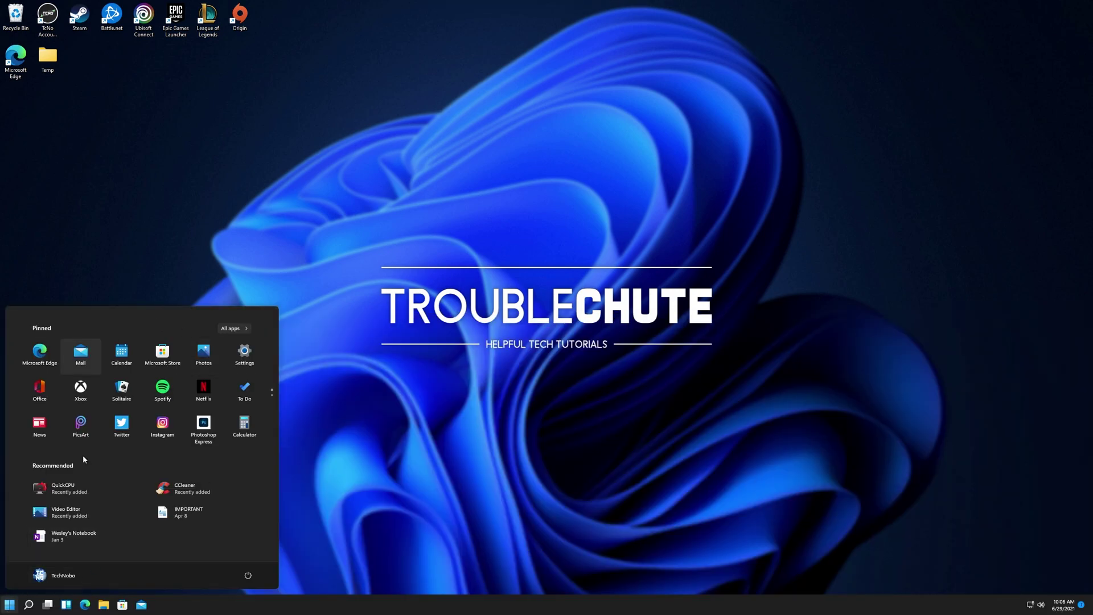
pyautogui.click(231, 329)
pyautogui.click(242, 329)
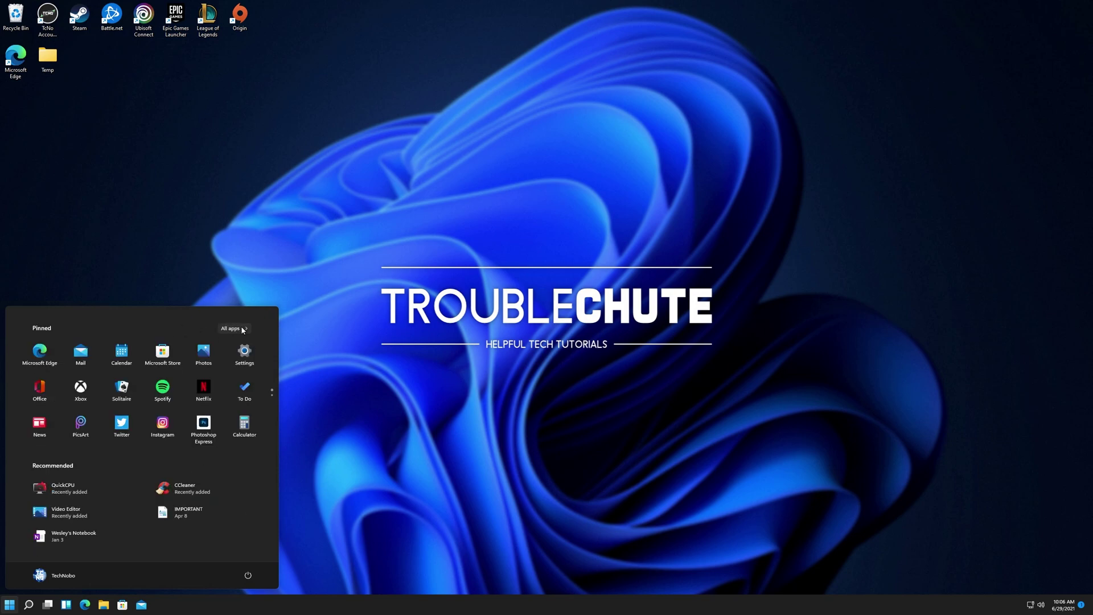
pyautogui.click(340, 350)
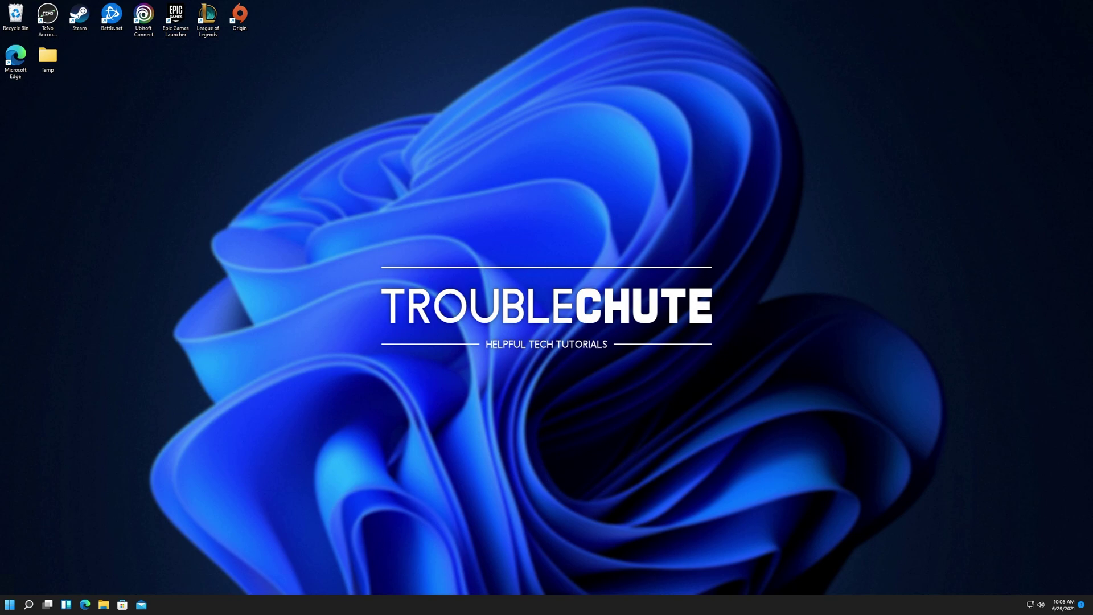